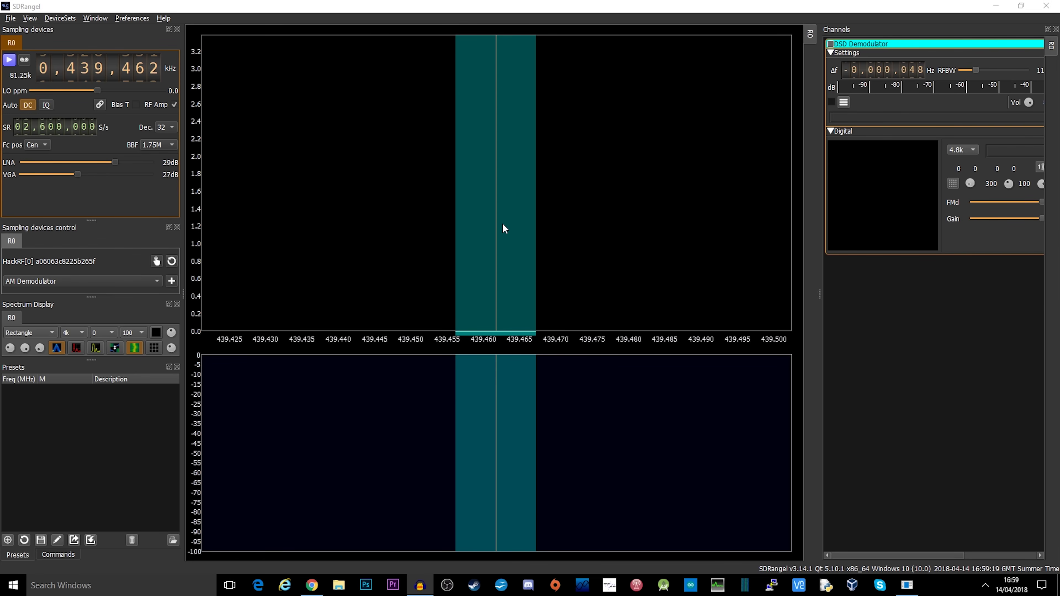
# Step: Add a sink device set T1 and select HackRF[0] as its transmit device
pyautogui.click(57, 19)
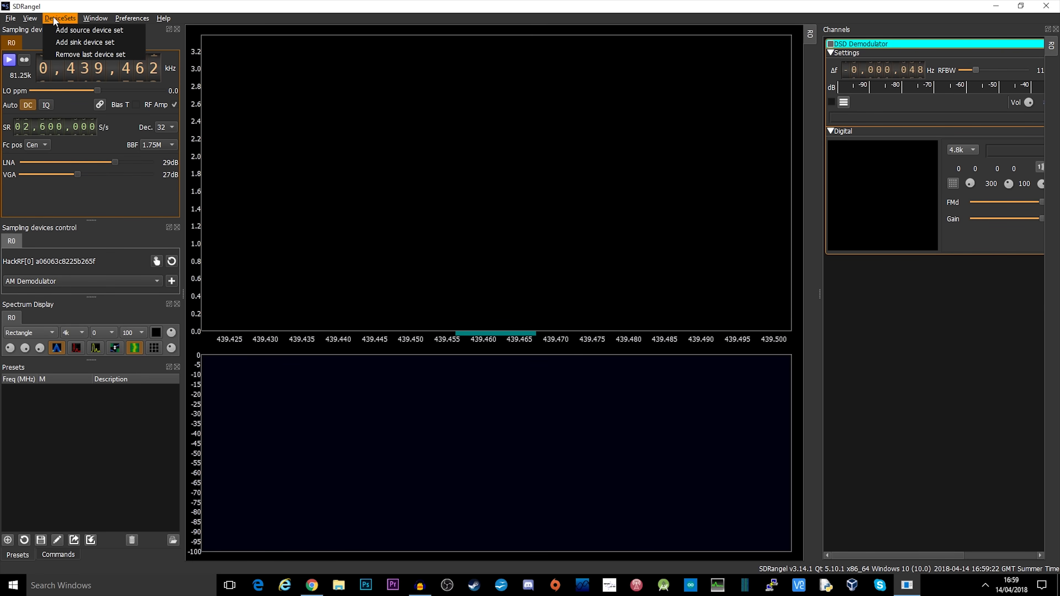
pyautogui.click(81, 41)
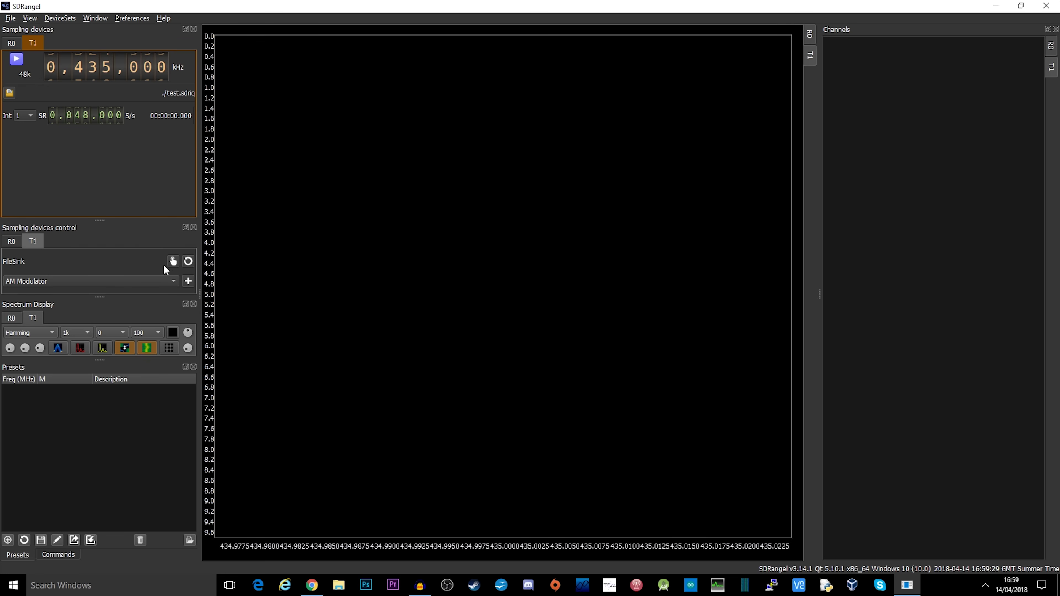
pyautogui.click(173, 262)
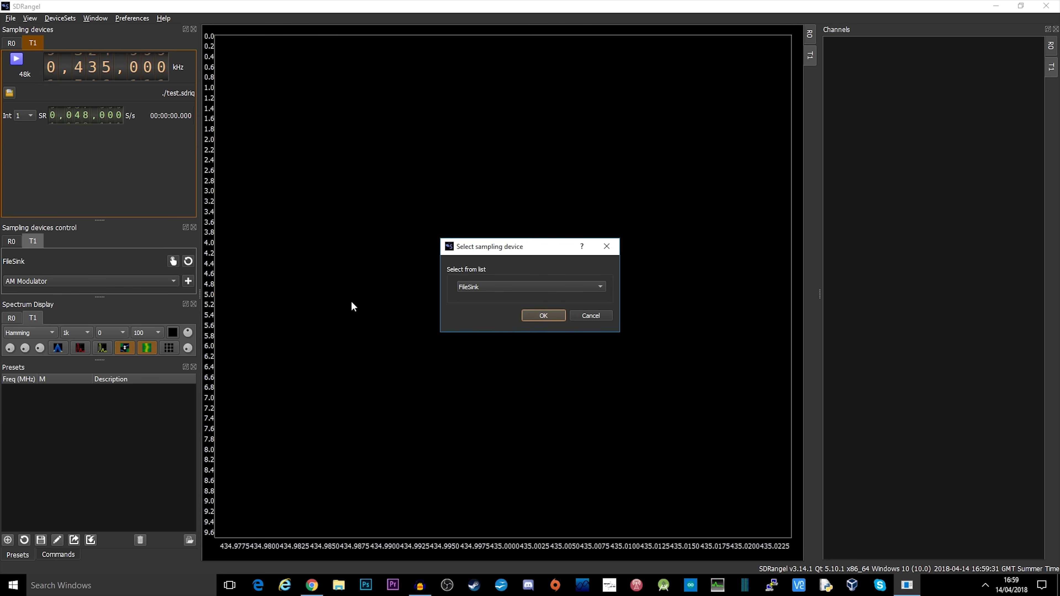
pyautogui.click(466, 288)
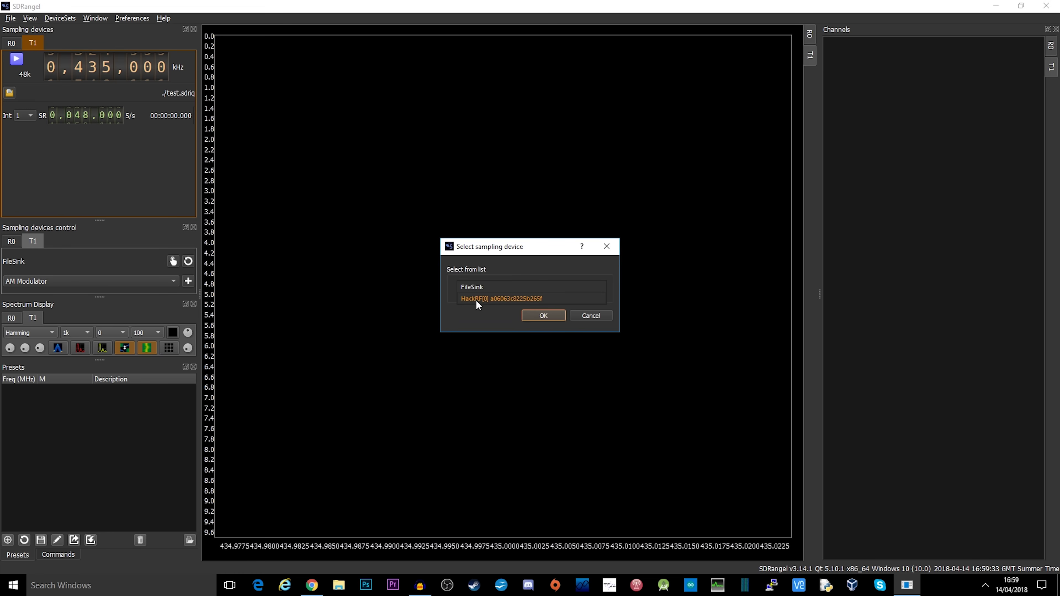
pyautogui.click(476, 299)
pyautogui.click(529, 314)
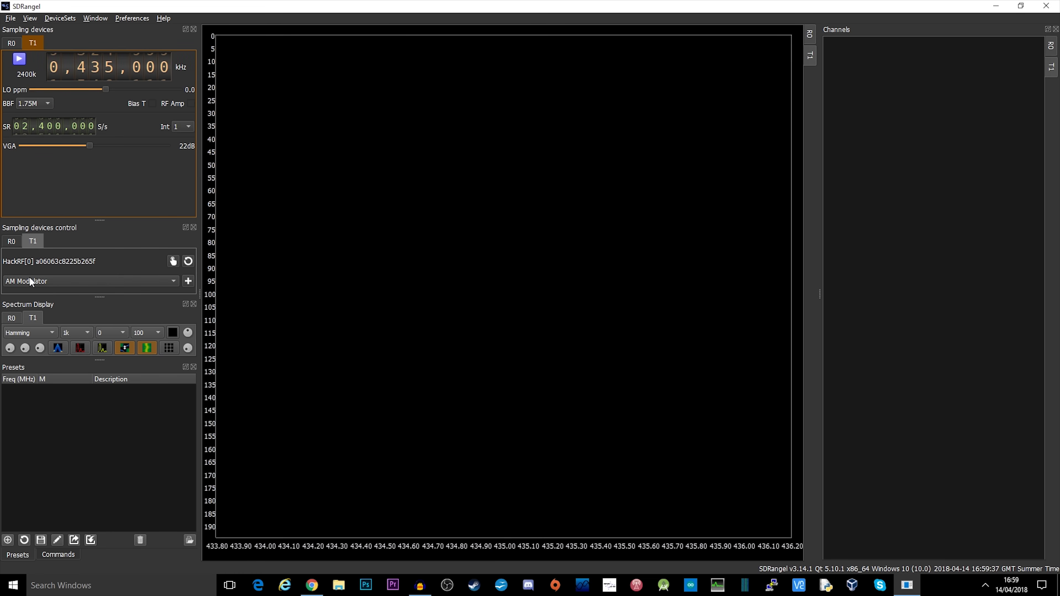
# Step: Add an NFM Modulator channel to the T1 transmitter
pyautogui.click(49, 282)
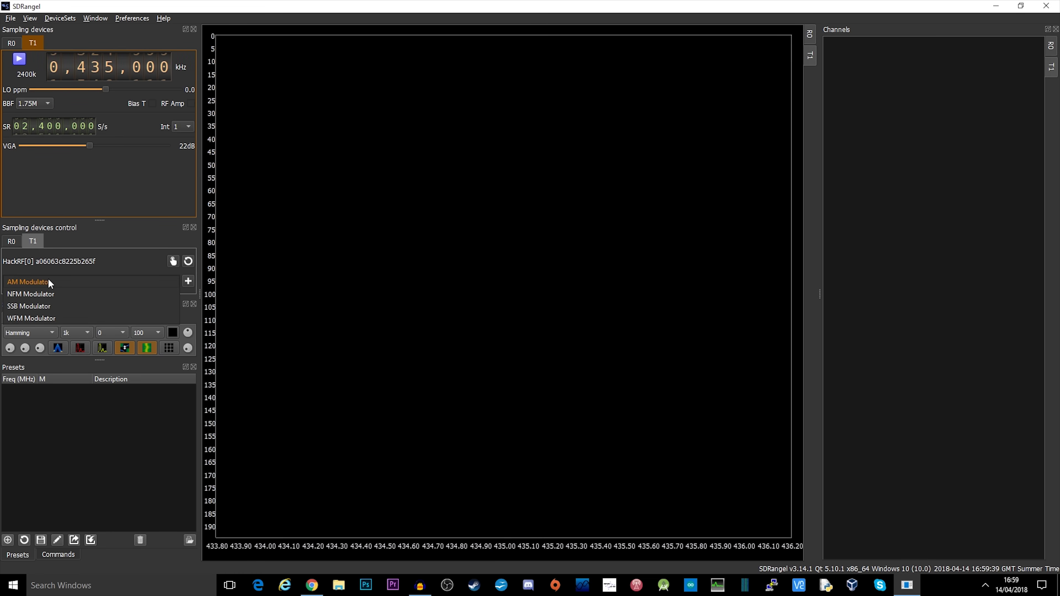
pyautogui.click(46, 294)
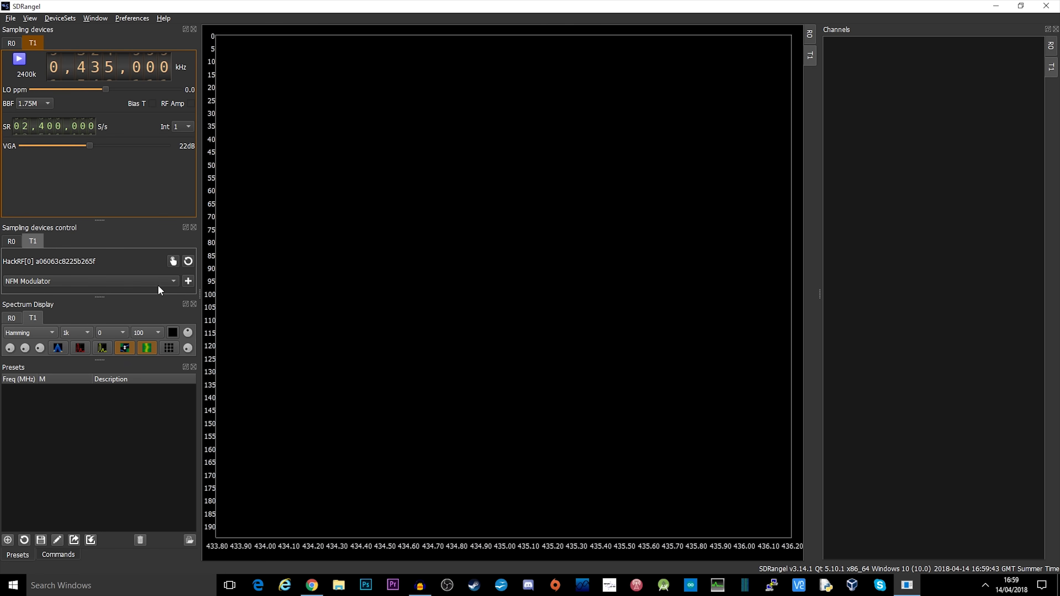
pyautogui.click(188, 281)
# Step: Tune the NFM Modulator channel frequency to 145,137 kHz
pyautogui.scroll(-2, 82, 74)
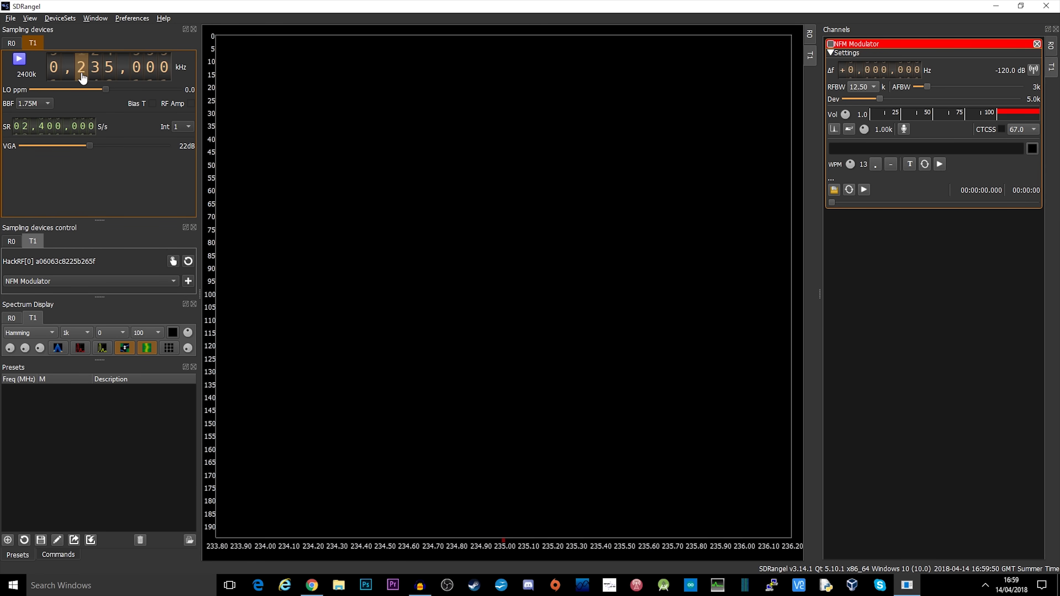
pyautogui.scroll(-1, 82, 77)
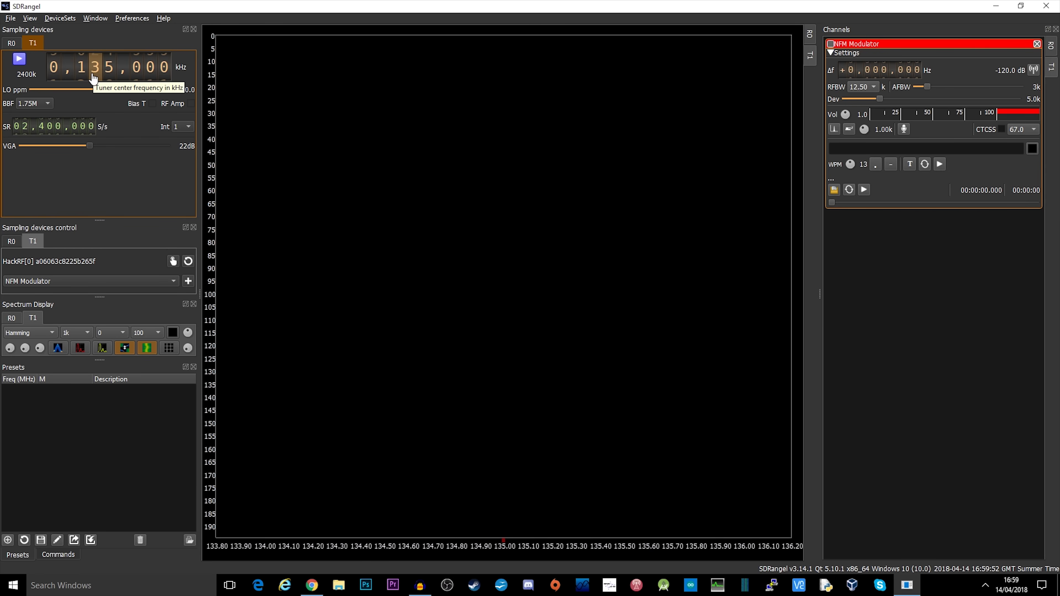
pyautogui.scroll(1, 95, 78)
pyautogui.scroll(1, 138, 78)
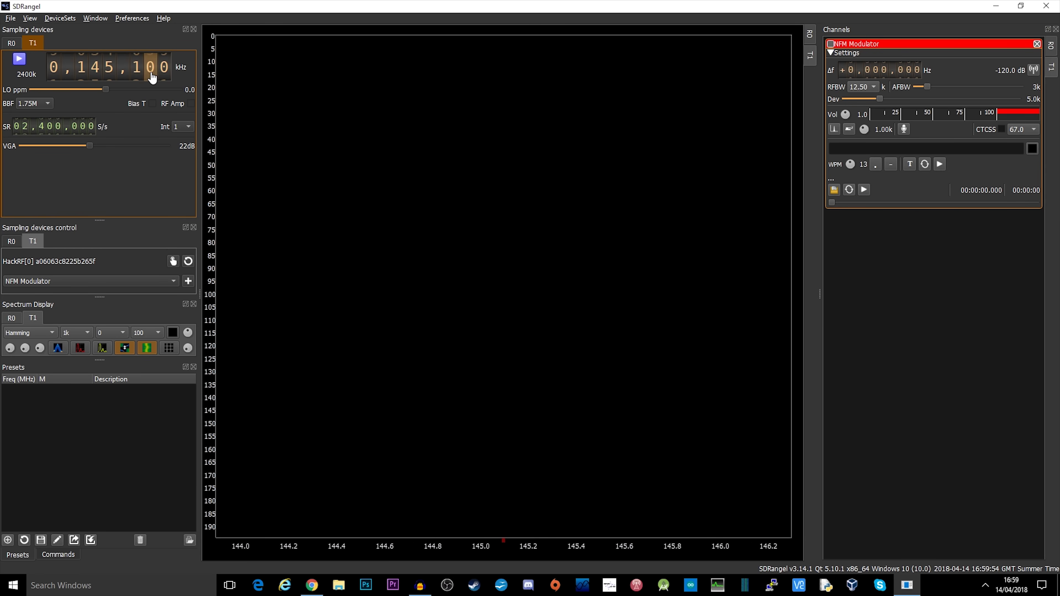
pyautogui.scroll(3, 152, 77)
pyautogui.scroll(1, 162, 79)
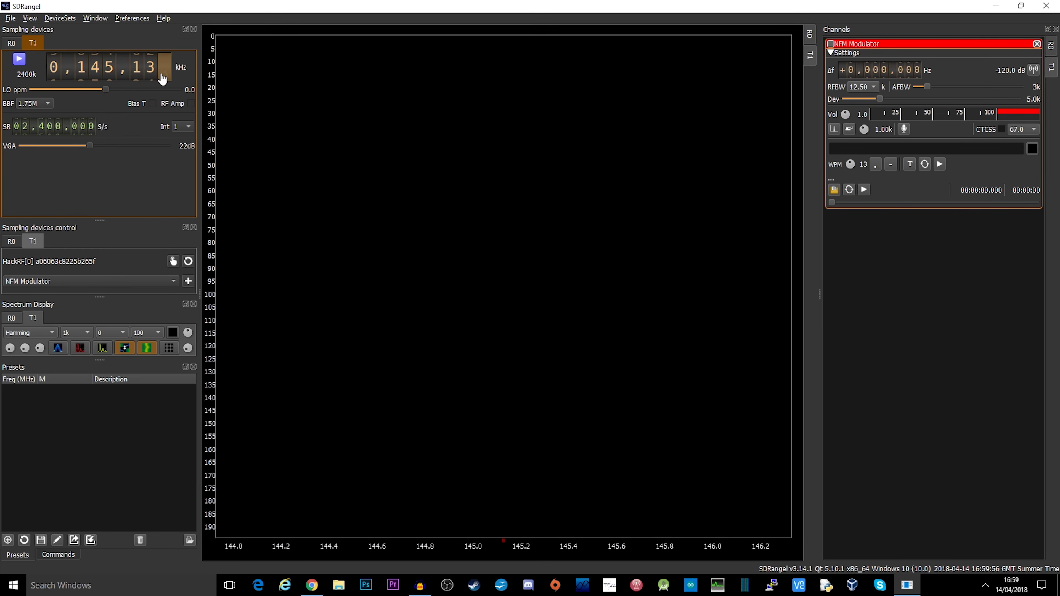
pyautogui.scroll(4, 162, 78)
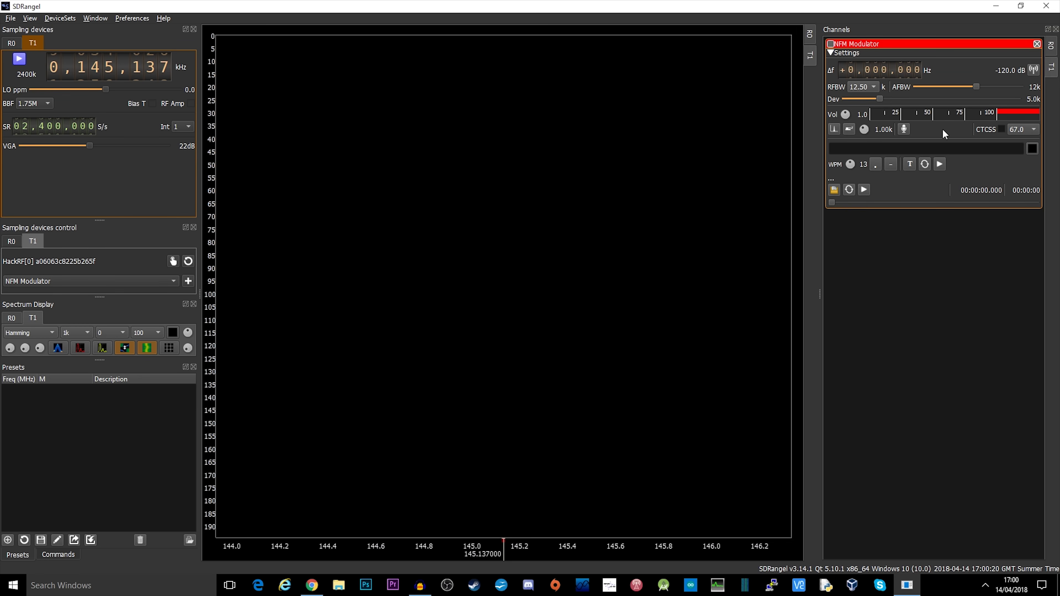
# Step: Enable the CTCSS sub-tone and set it to 77.0
pyautogui.click(1001, 129)
pyautogui.click(1030, 132)
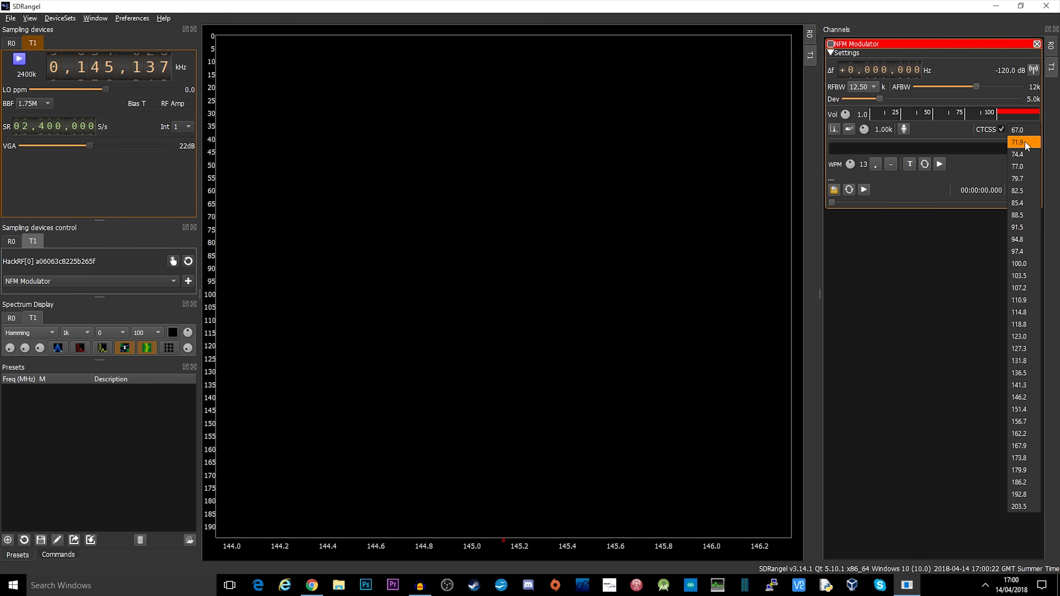
pyautogui.click(1021, 169)
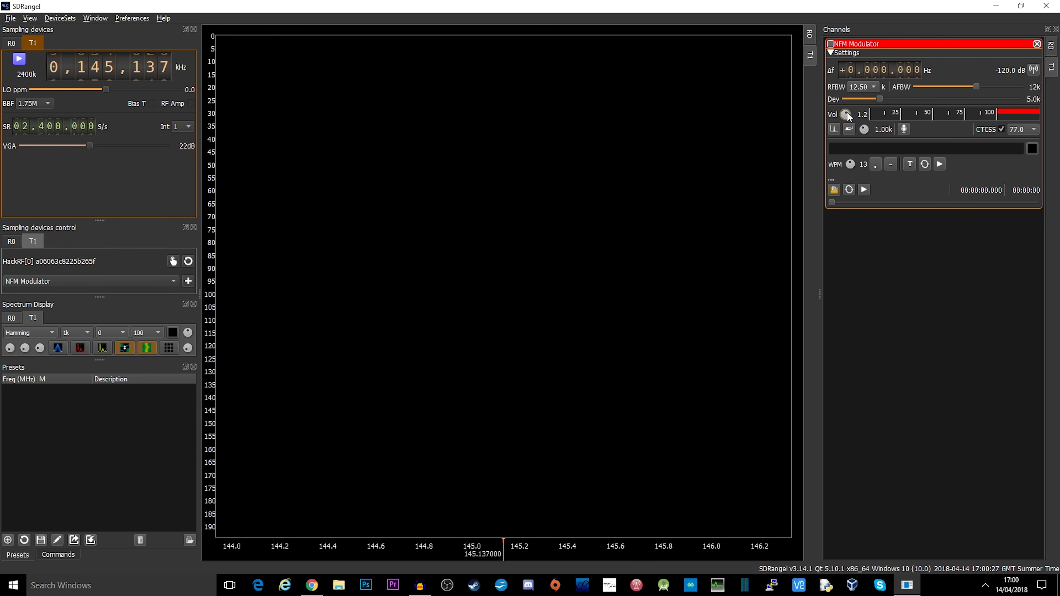
# Step: Set the audio input device to the RODE NT-USB microphone in Preferences
pyautogui.click(132, 17)
pyautogui.click(139, 31)
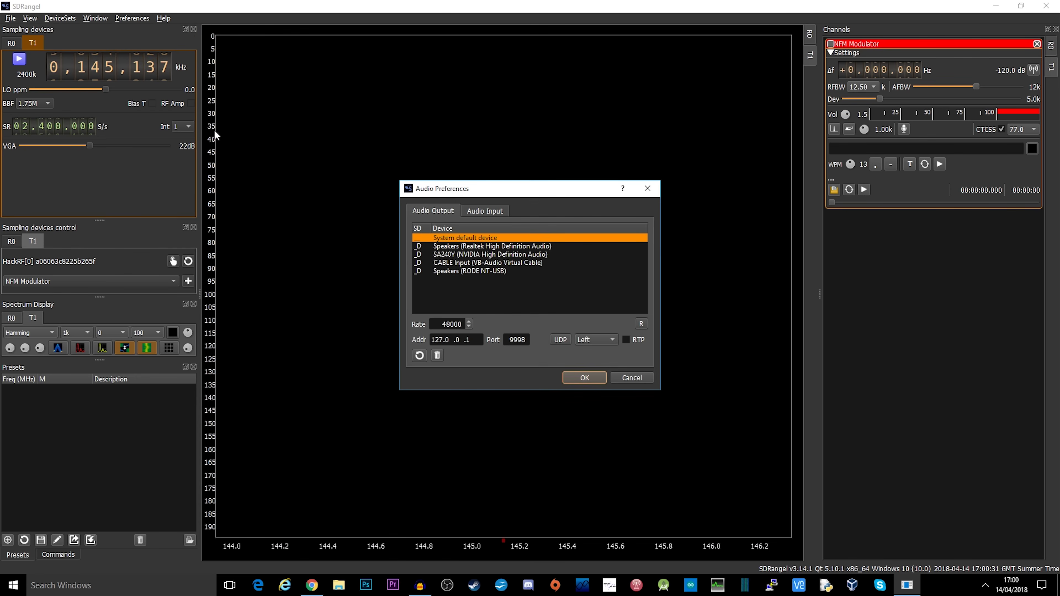
pyautogui.click(496, 213)
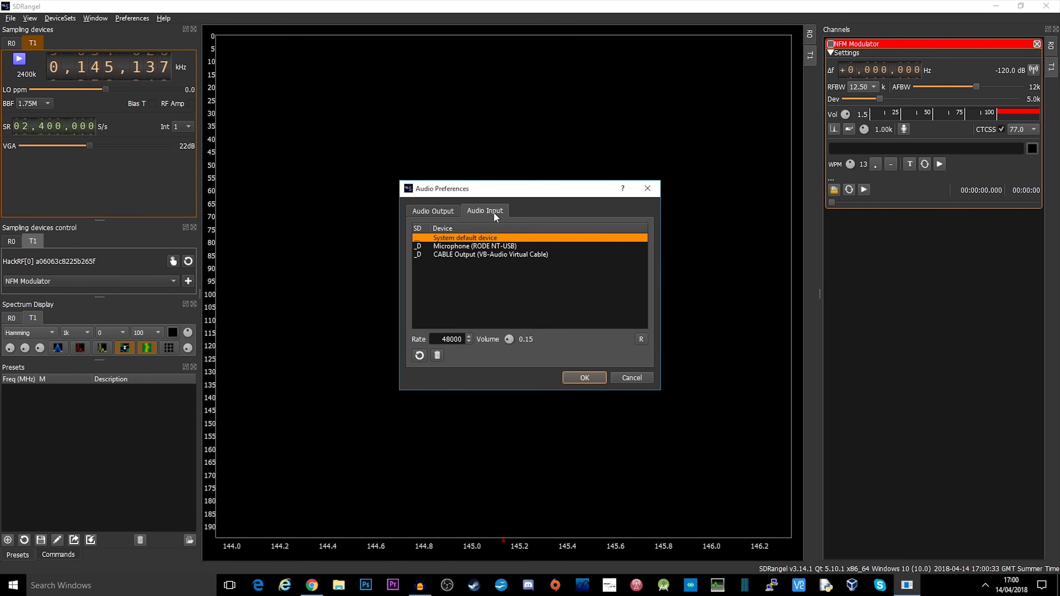
pyautogui.click(469, 247)
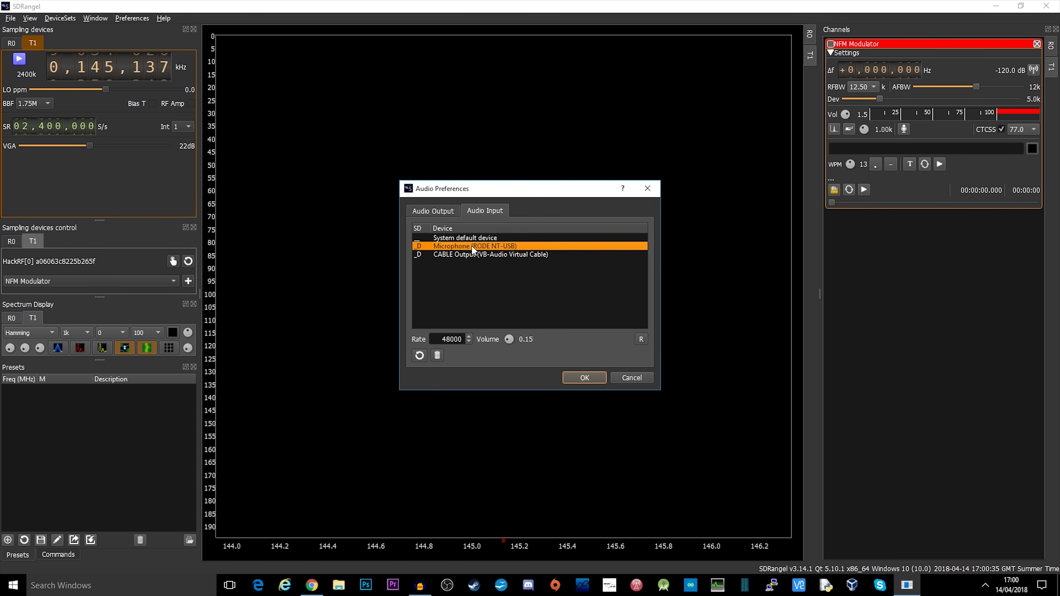
pyautogui.click(576, 377)
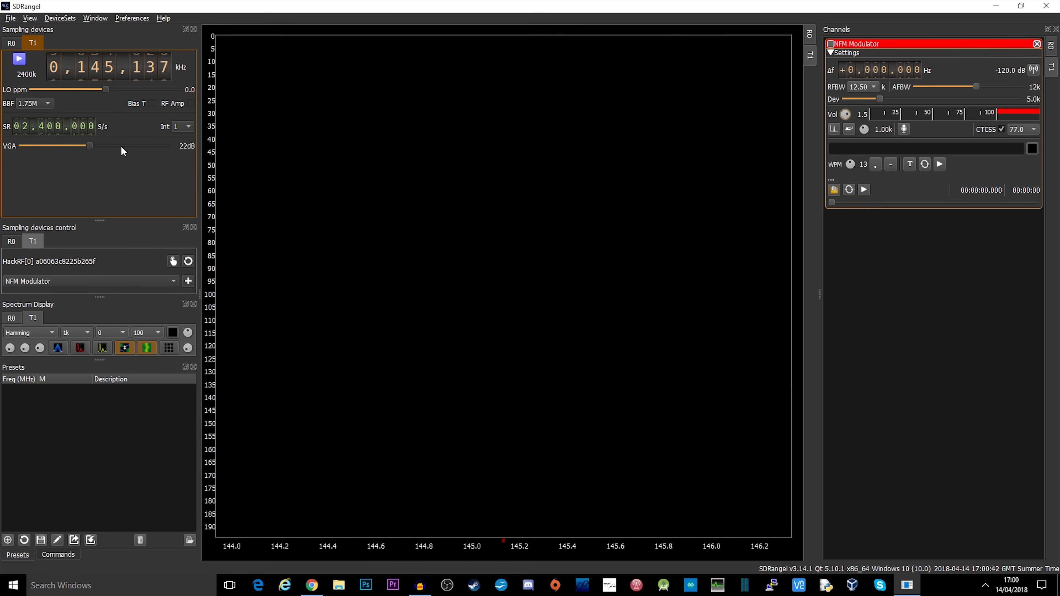
# Step: Raise the HackRF VGA gain, start the transmitter, and toggle the channel mute off and on
pyautogui.moveTo(92, 145); pyautogui.dragTo(118, 145)
pyautogui.click(20, 59)
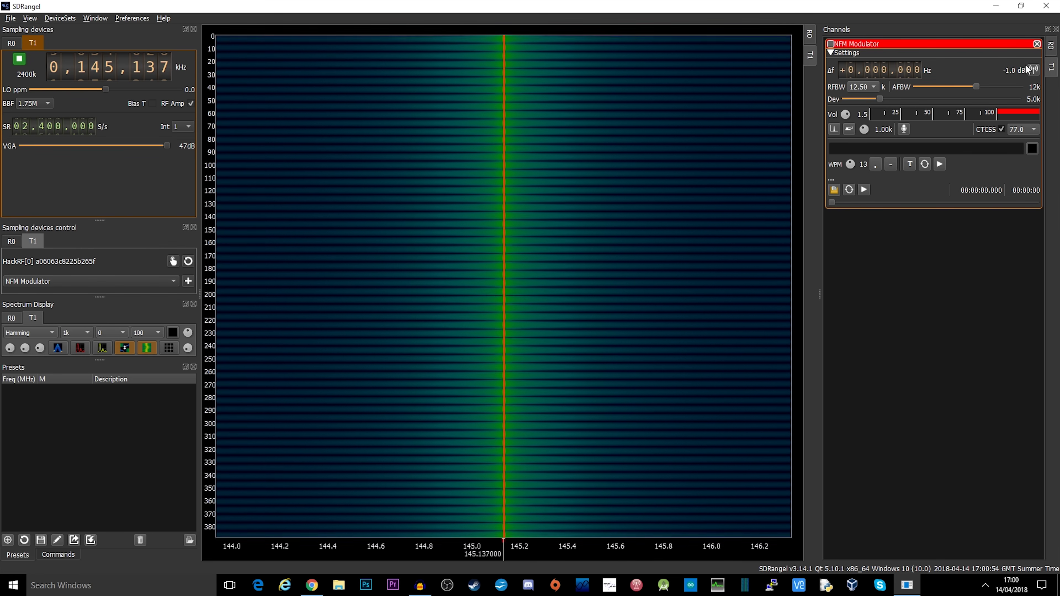
pyautogui.click(1028, 69)
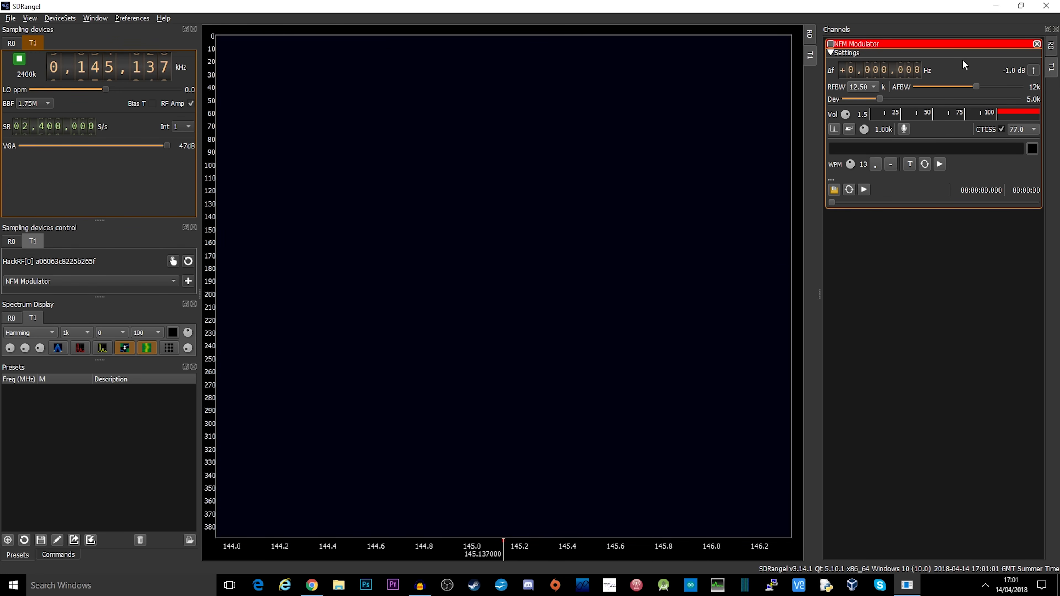
pyautogui.click(1034, 71)
# Step: Check the R0 device, return to T1, then restore the SDRangel window and move it left
pyautogui.click(13, 44)
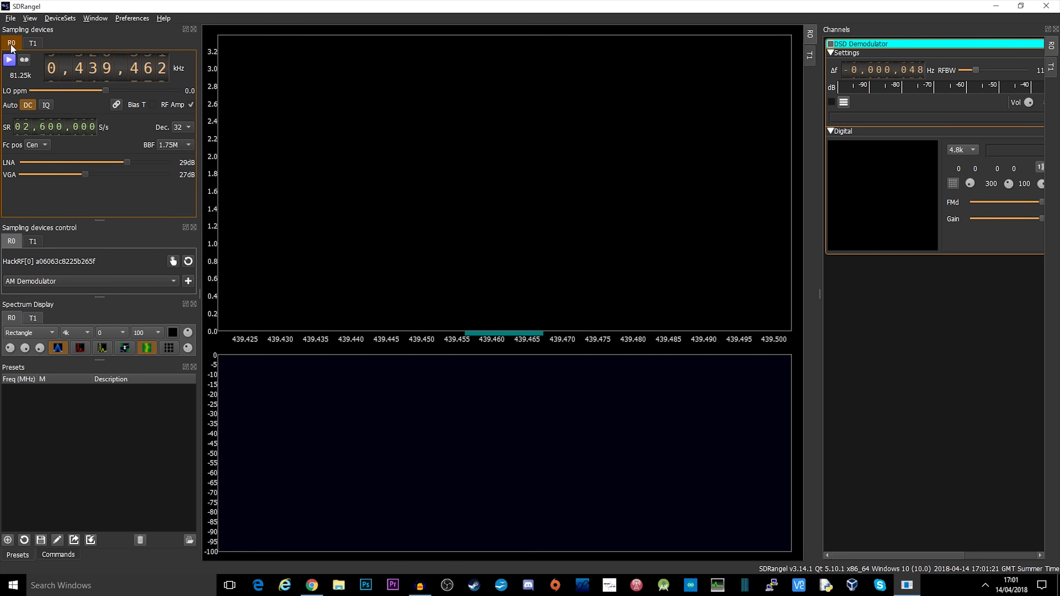
pyautogui.click(33, 44)
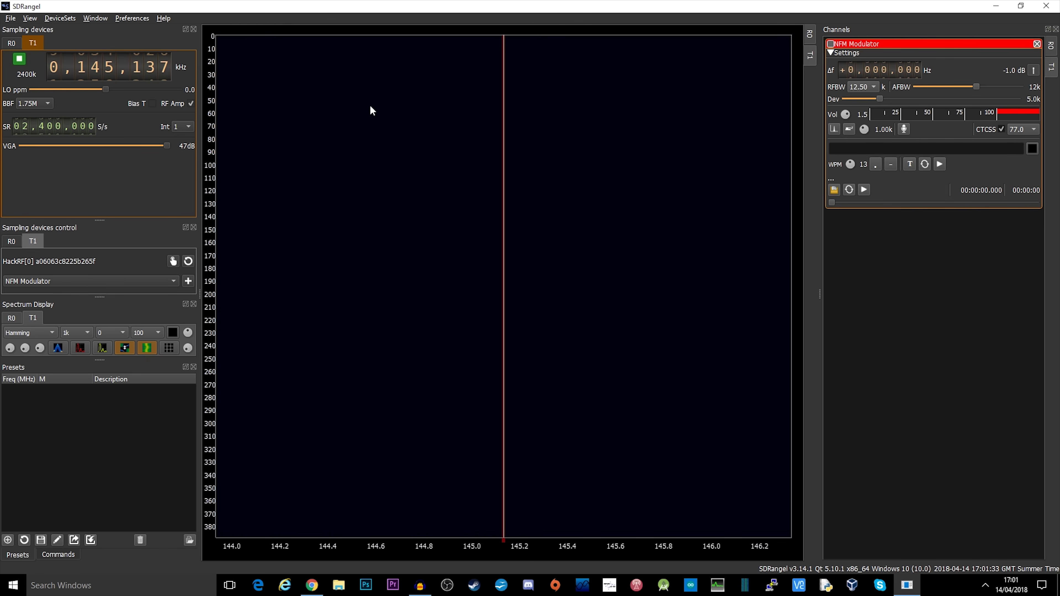
pyautogui.click(1021, 6)
pyautogui.moveTo(635, 84); pyautogui.dragTo(385, 16)
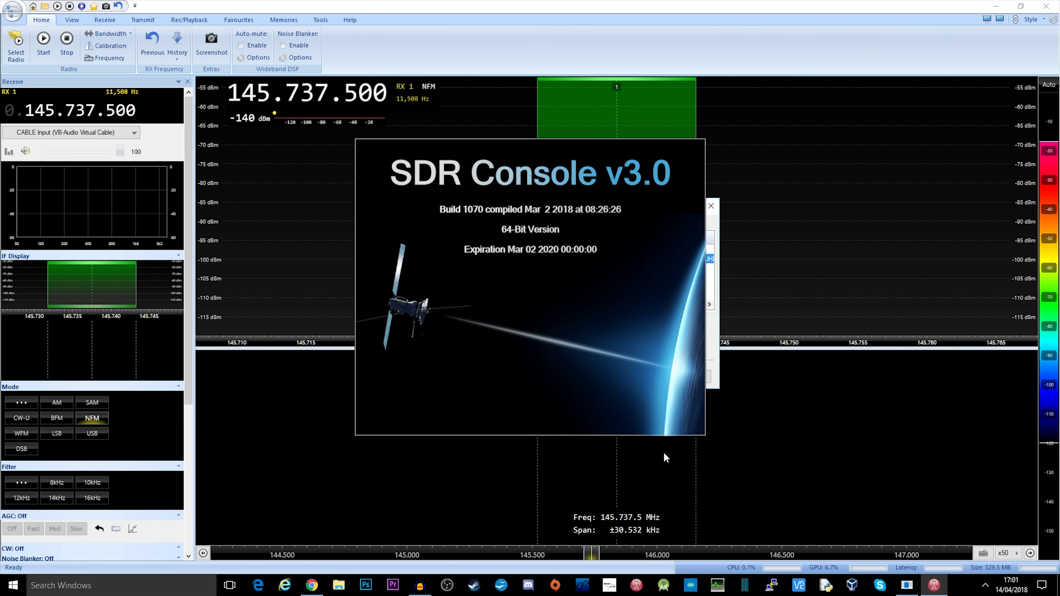
# Step: Choose the RTL Dongle as the receiving radio in SDR Console
pyautogui.click(463, 249)
pyautogui.click(458, 259)
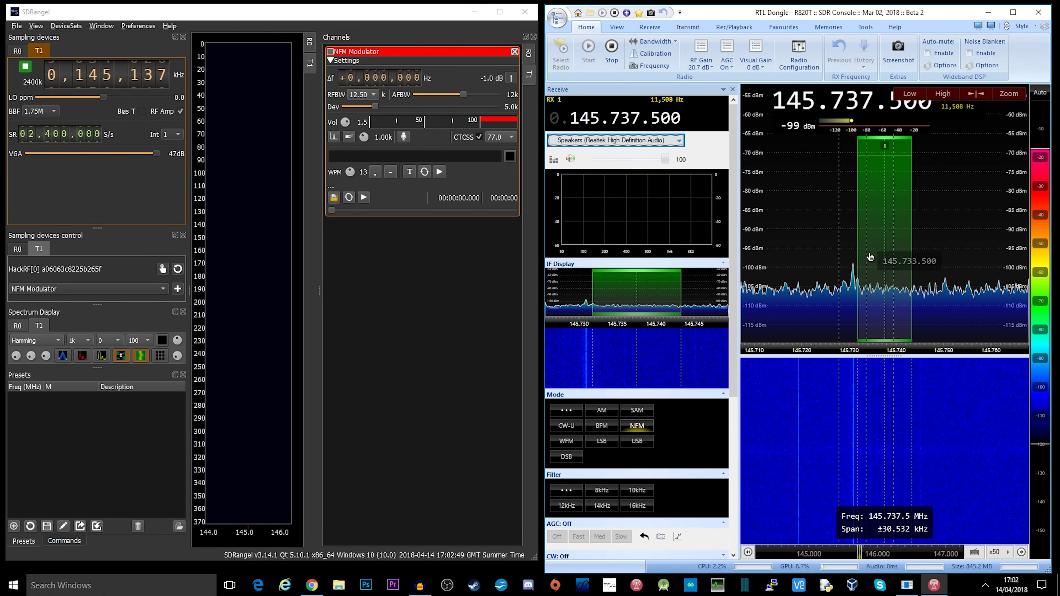
# Step: Focus SDRangel and start the NFM Modulator transmitting toward SDR Console
pyautogui.click(511, 79)
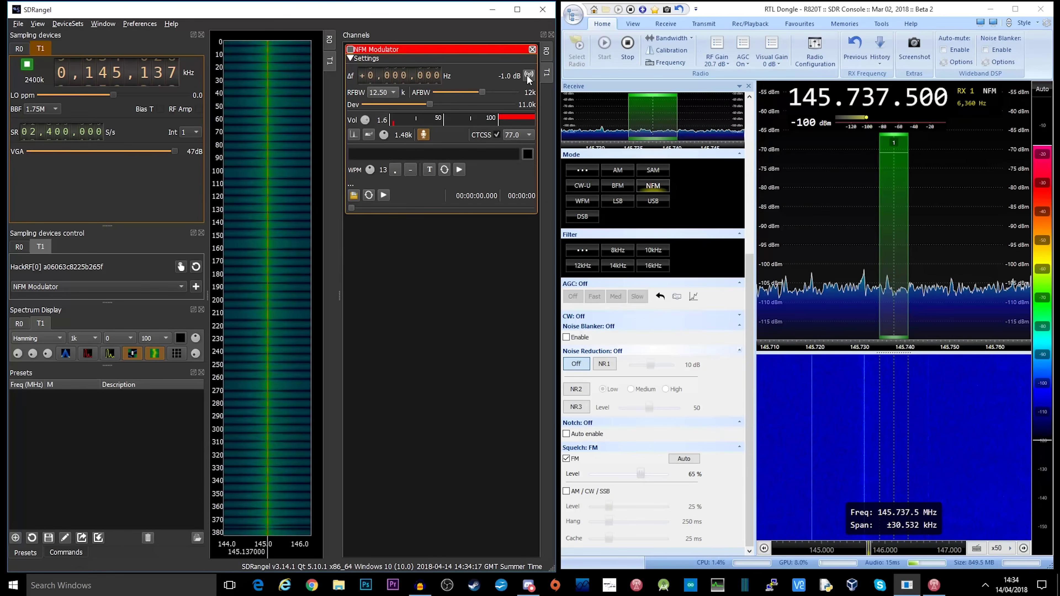
pyautogui.click(526, 75)
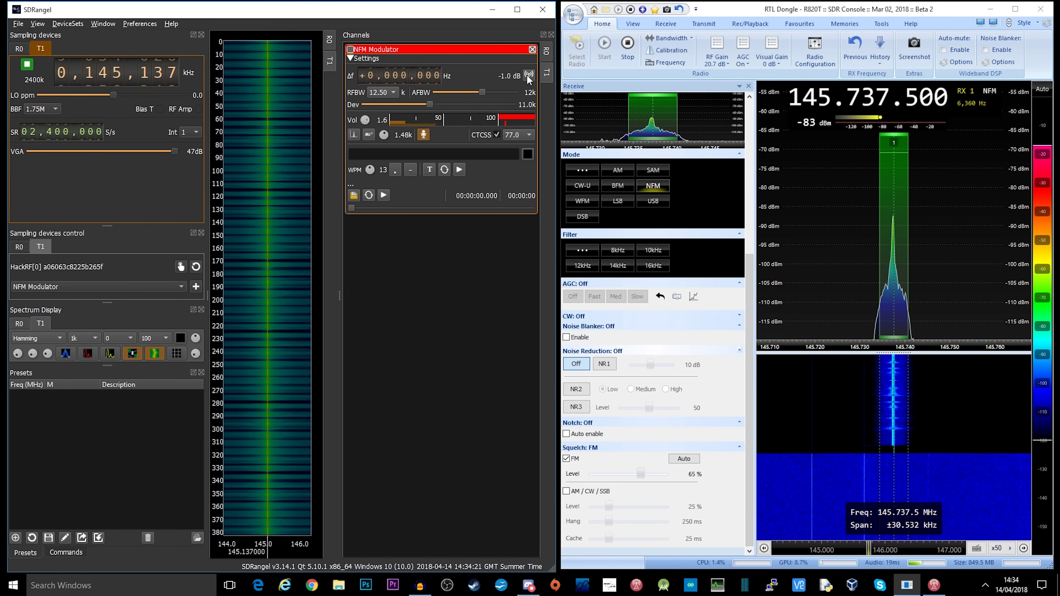
# Step: Toggle the NFM transmission, adjust SDR Console's receive filter width, and enable the HackRF RF Amp
pyautogui.click(527, 74)
pyautogui.press('XF86AudioLowerVolume')
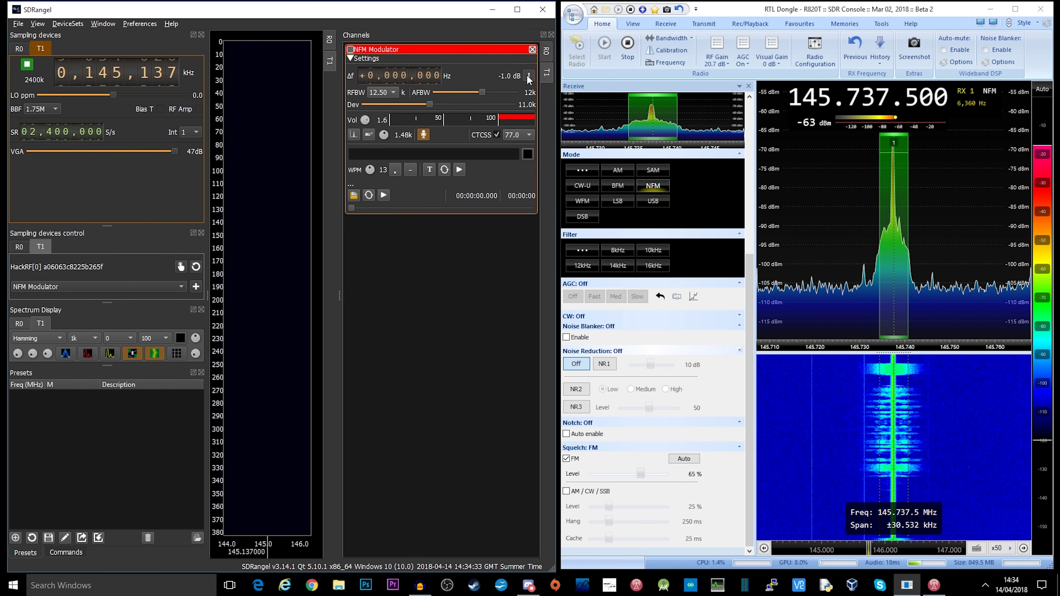
pyautogui.click(528, 76)
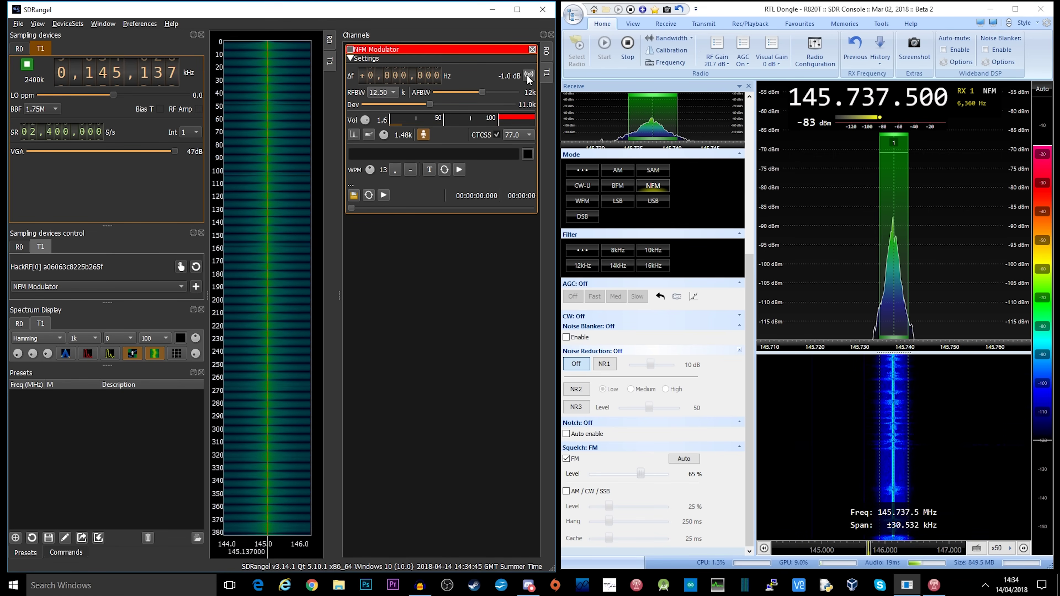
pyautogui.click(528, 76)
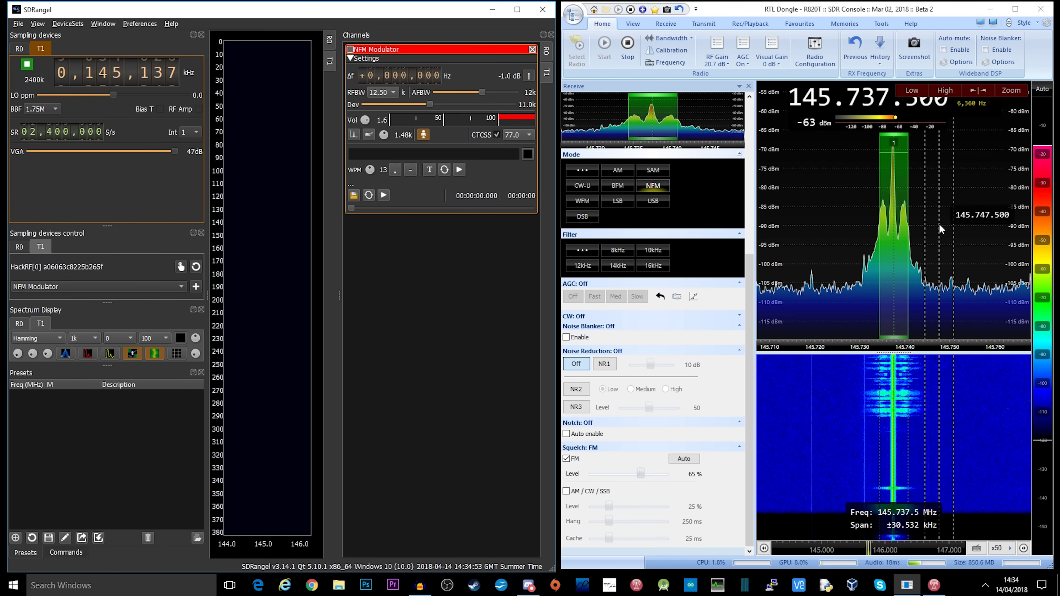
pyautogui.moveTo(879, 209); pyautogui.dragTo(869, 209)
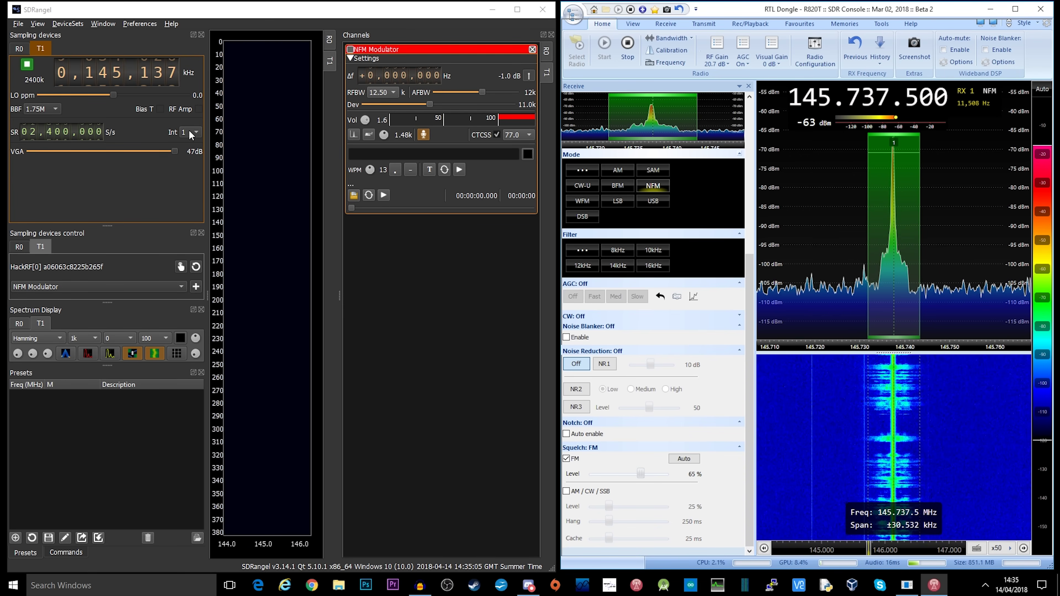
pyautogui.click(198, 109)
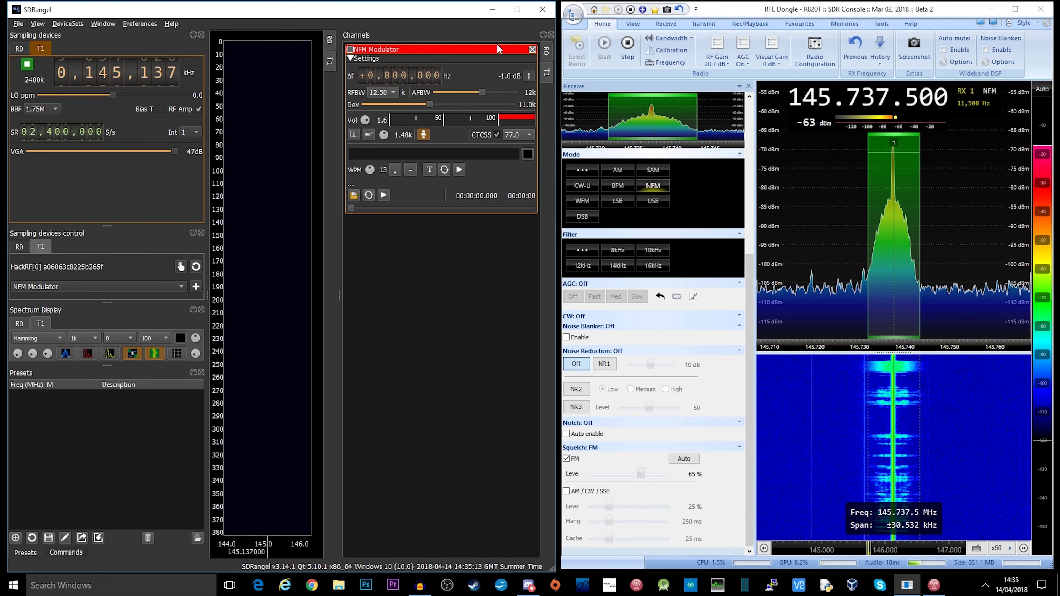
pyautogui.press('XF86AudioMute')
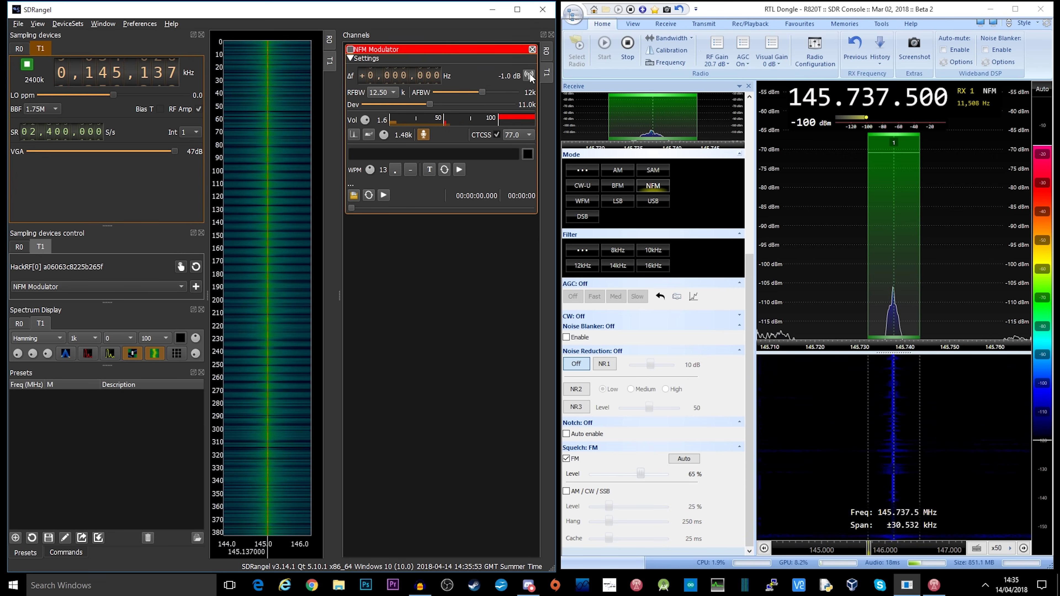
pyautogui.press('XF86AudioRaiseVolume')
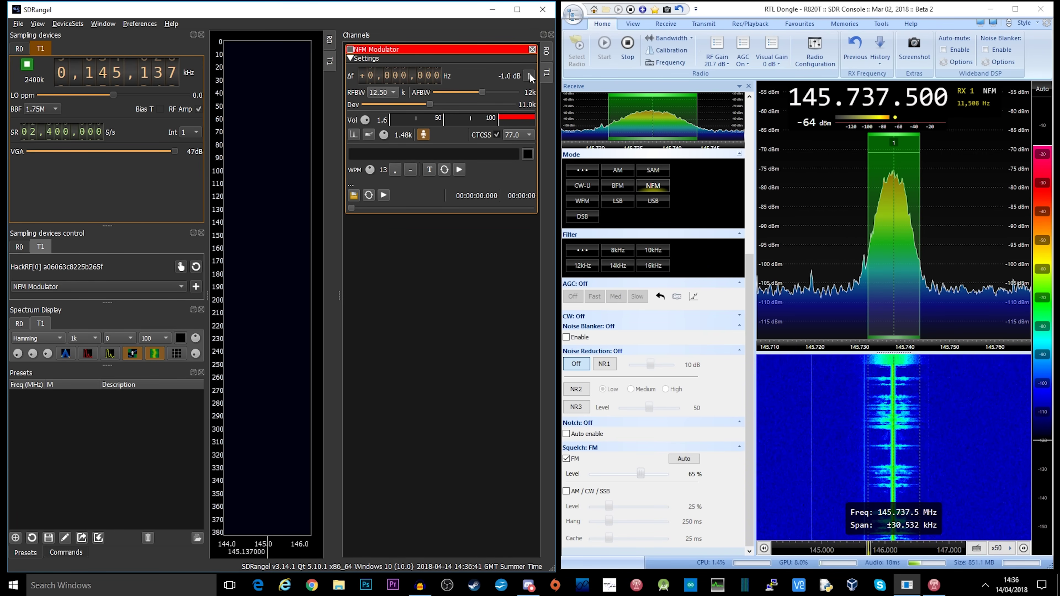
# Step: Run two more NFM test transmissions with speakers muted, then stop the HackRF T1 device
pyautogui.press('XF86AudioMute')
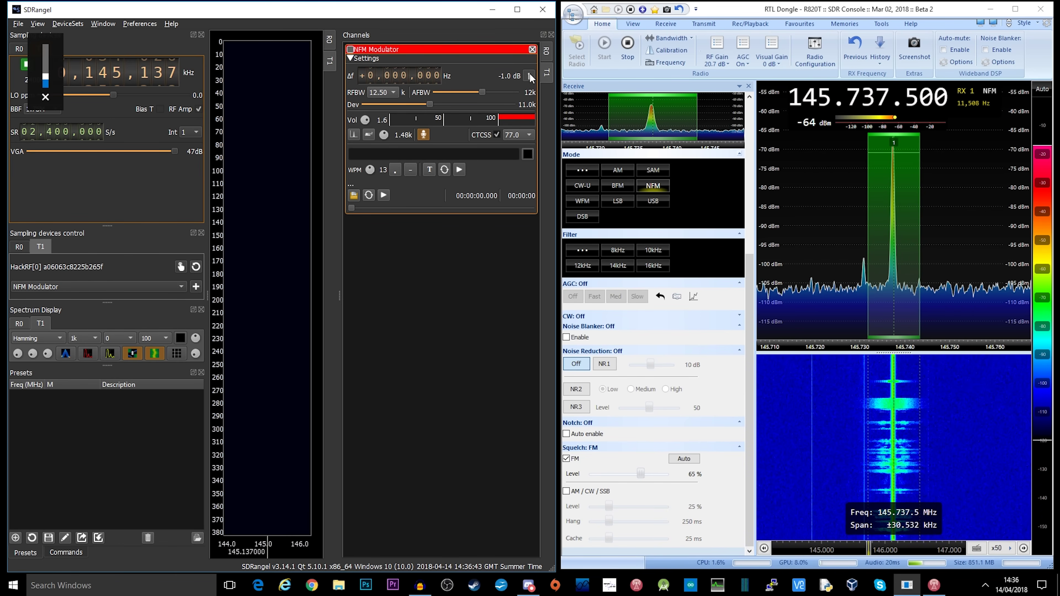
pyautogui.click(529, 75)
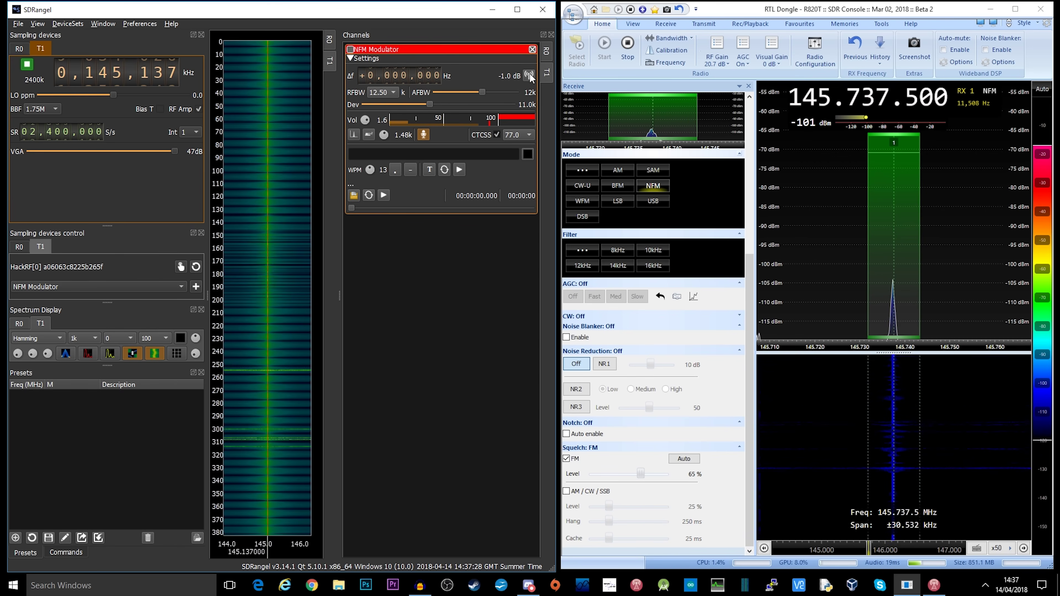
pyautogui.click(529, 75)
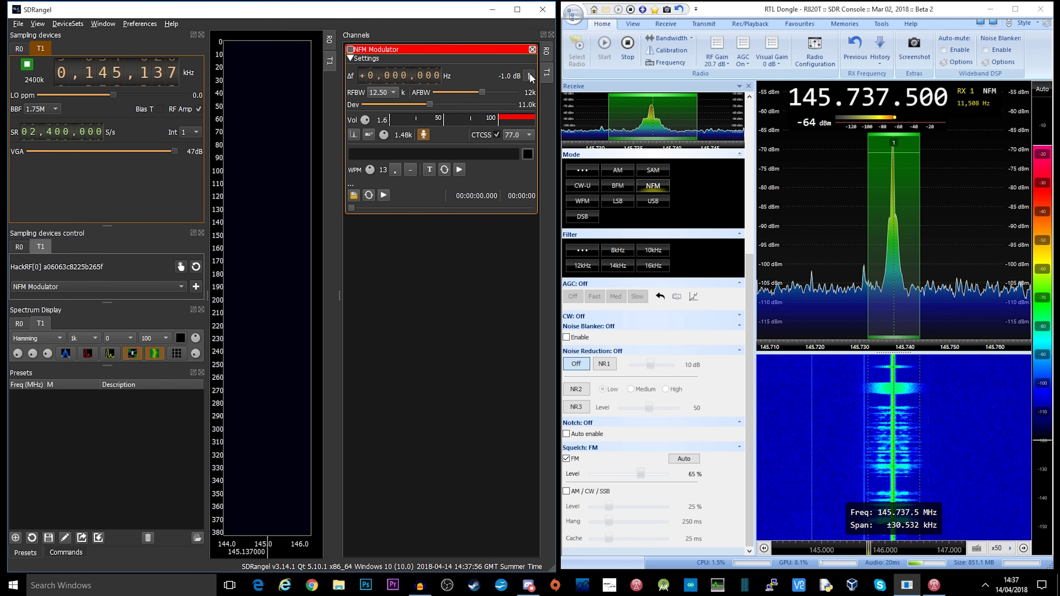
pyautogui.click(530, 76)
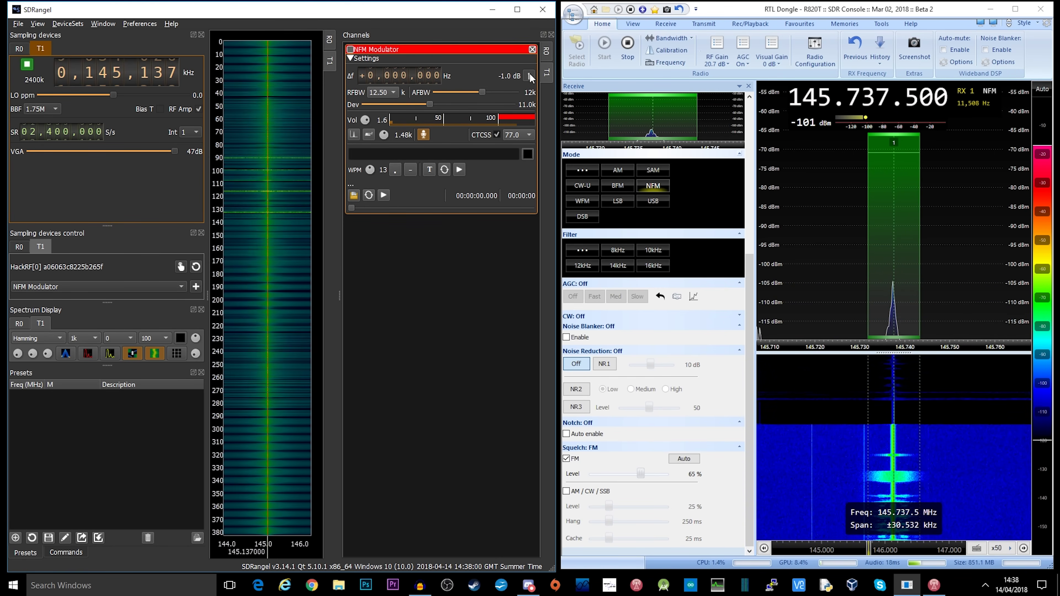
pyautogui.click(529, 75)
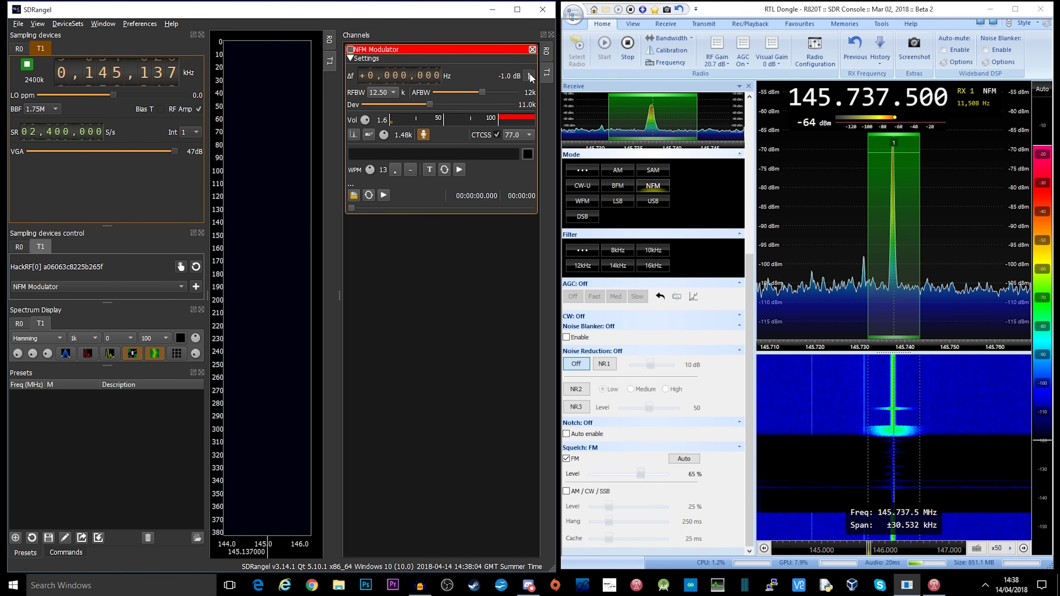
pyautogui.click(27, 65)
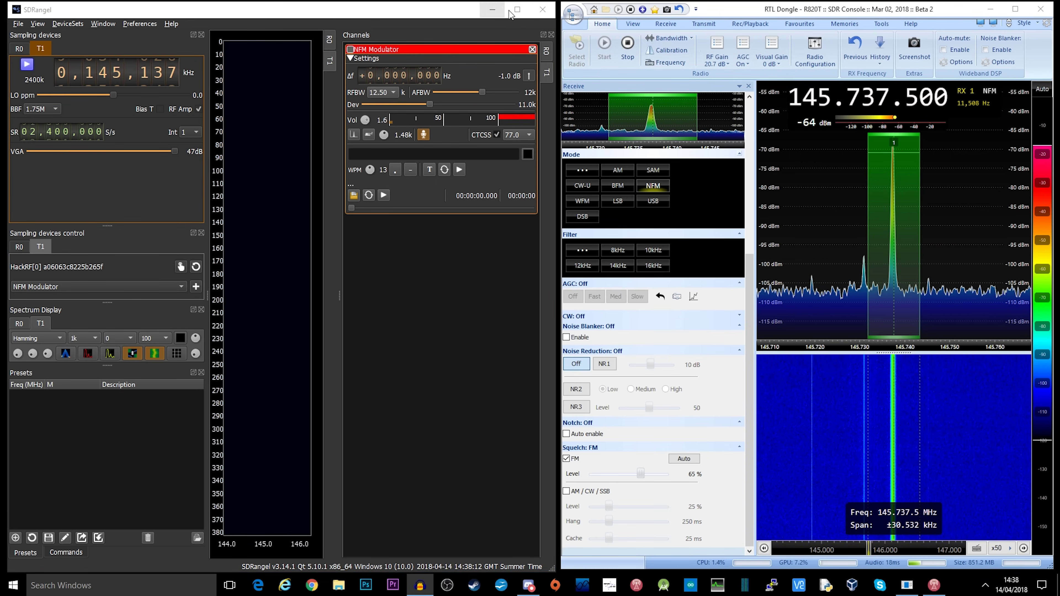
# Step: Close SDRangel and maximize the SDR Console window
pyautogui.click(541, 9)
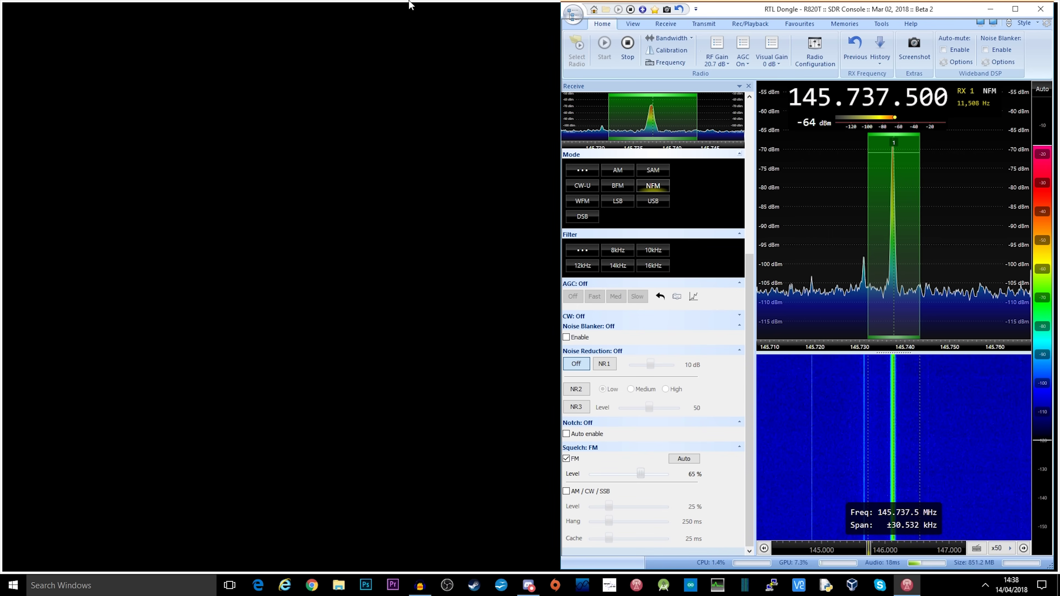
pyautogui.doubleClick(726, 7)
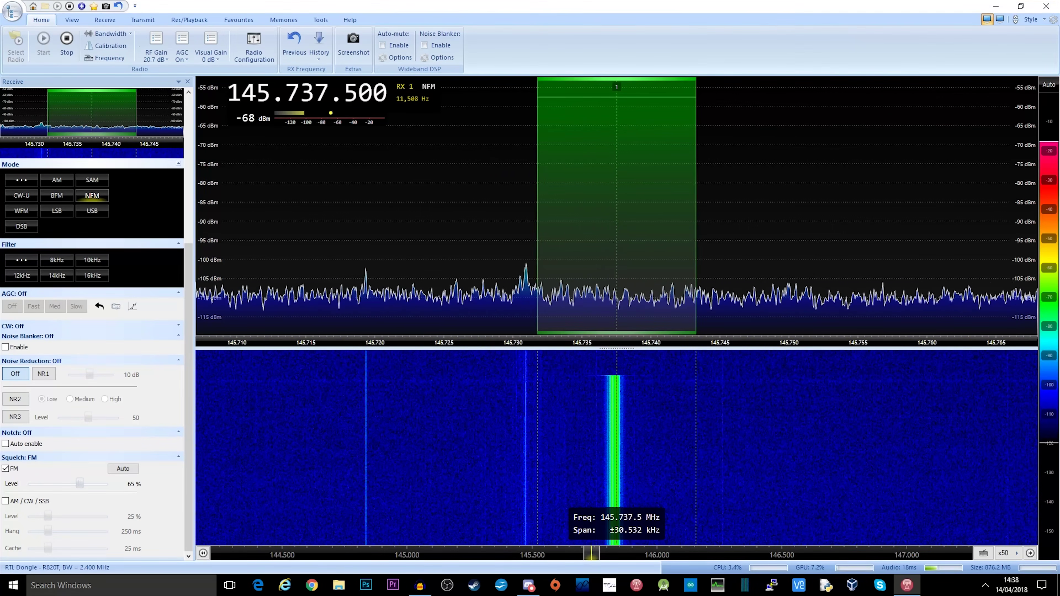